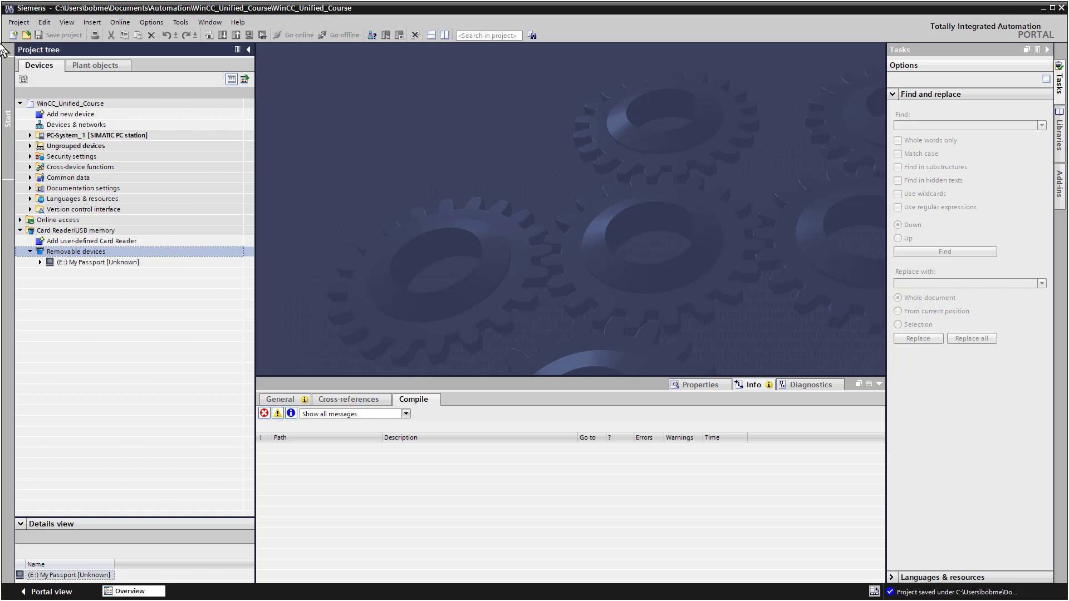
Open the 'Save current project as' dialog for WinCC_Unified_Course from the Project menu.
click(19, 23)
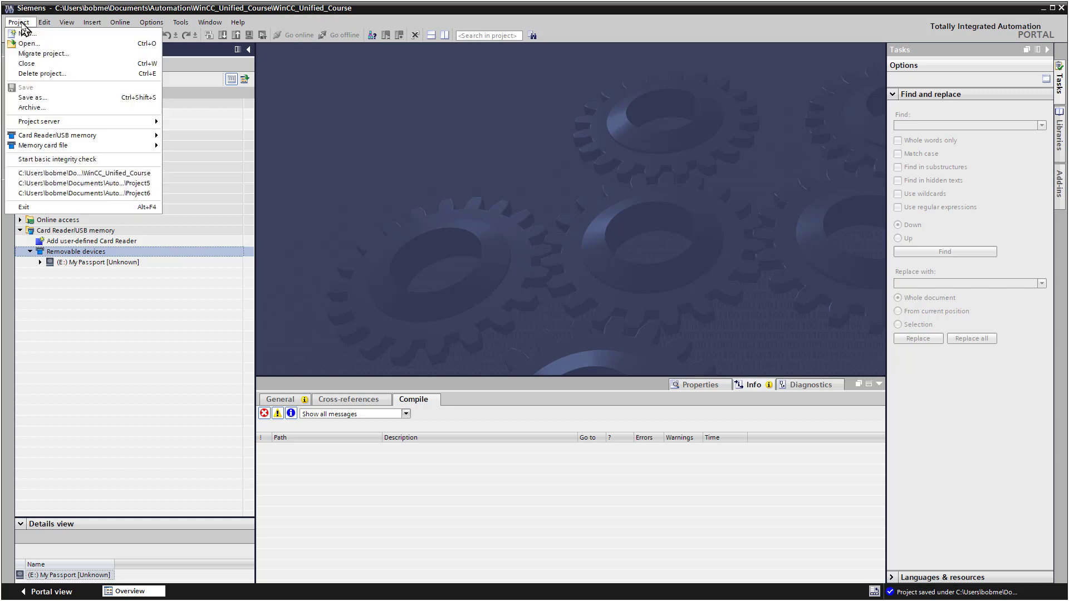
click(43, 99)
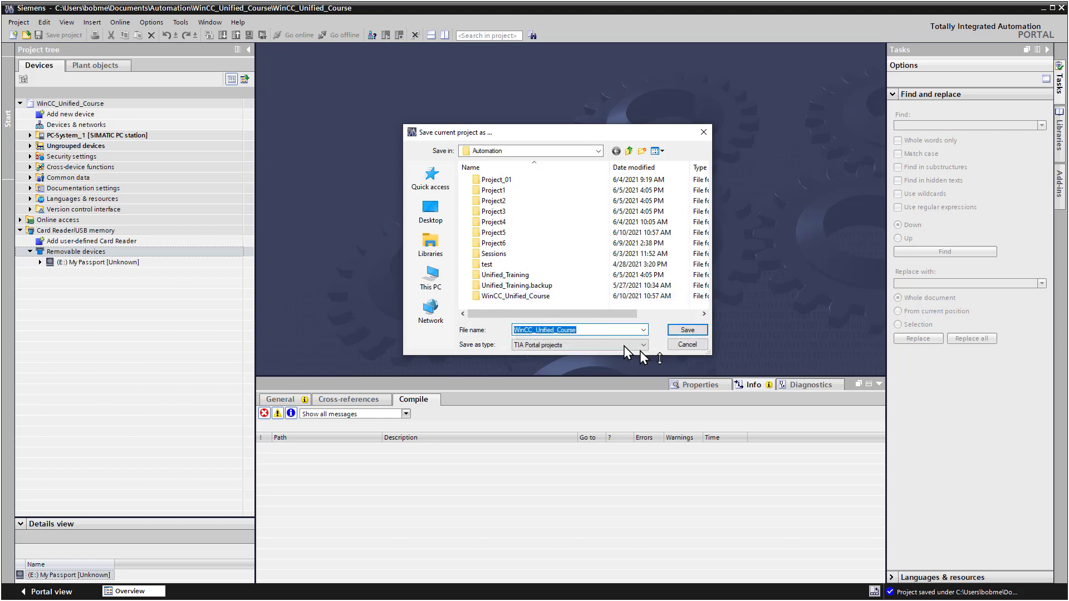
click(683, 349)
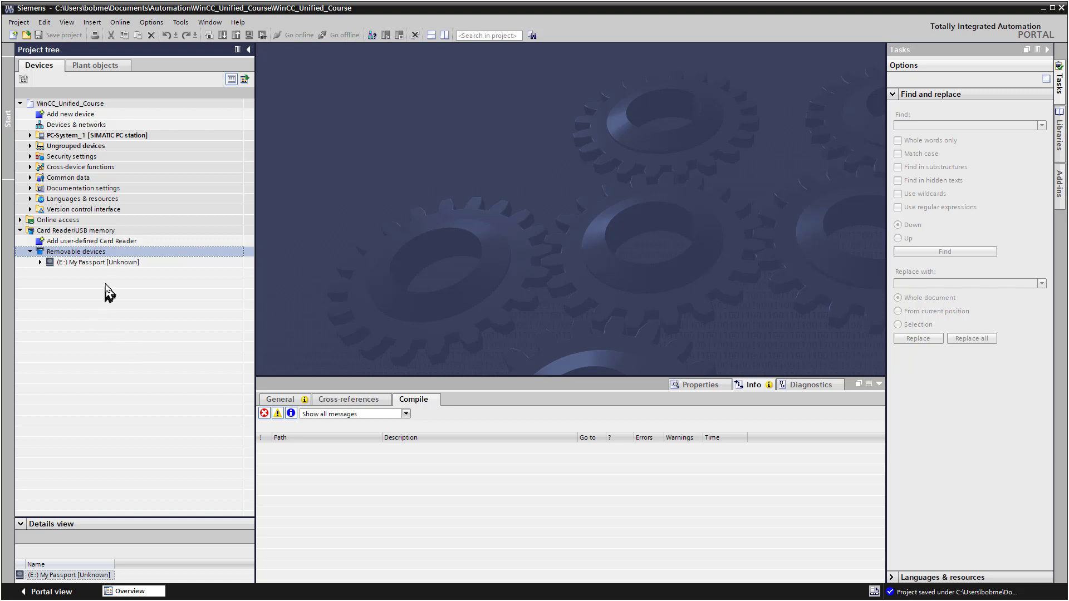
Add user-defined card reader Reader_1, pointing it to a new Desktop folder named 'Portal project'.
key(Left)
key(Left)
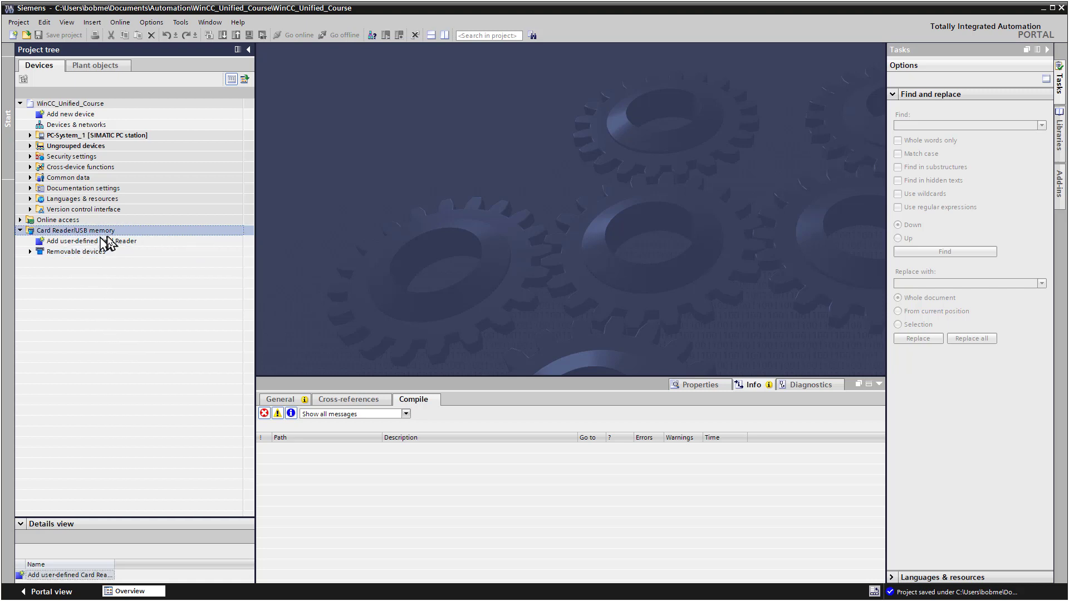
double_click(83, 246)
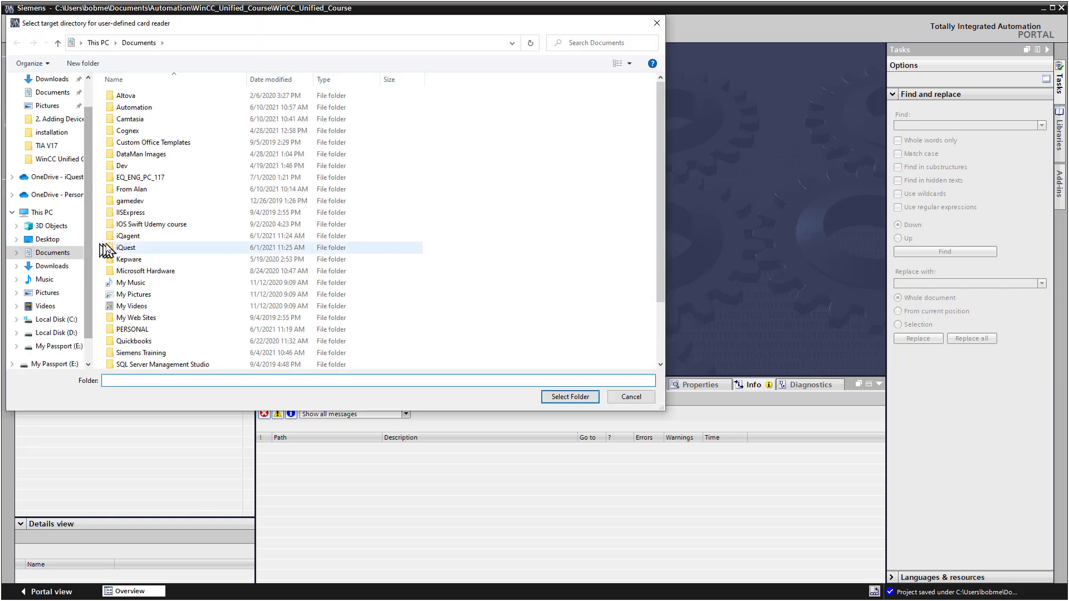
click(45, 239)
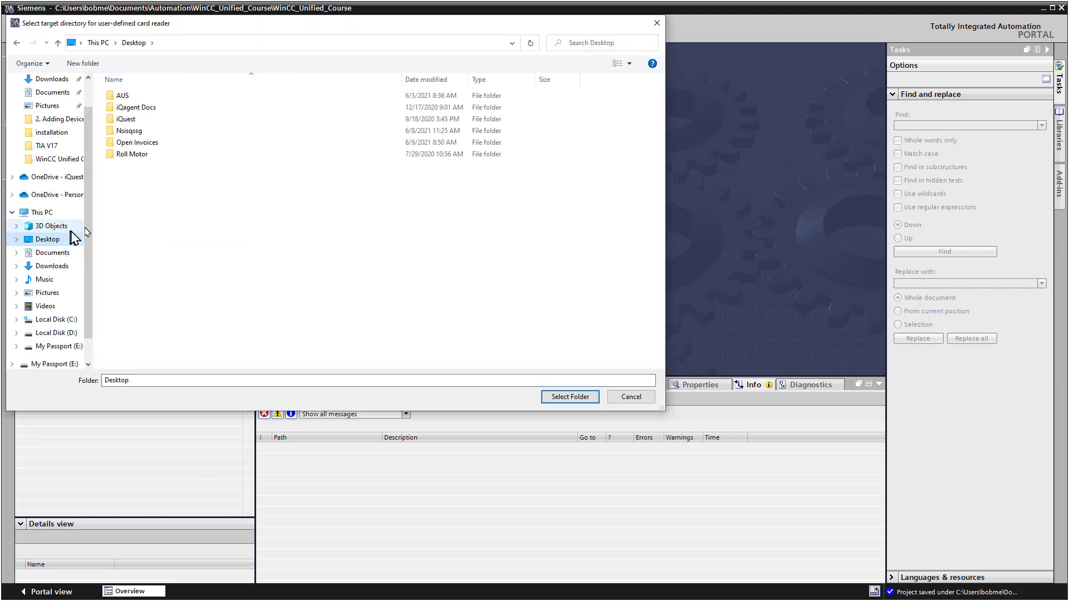
click(94, 64)
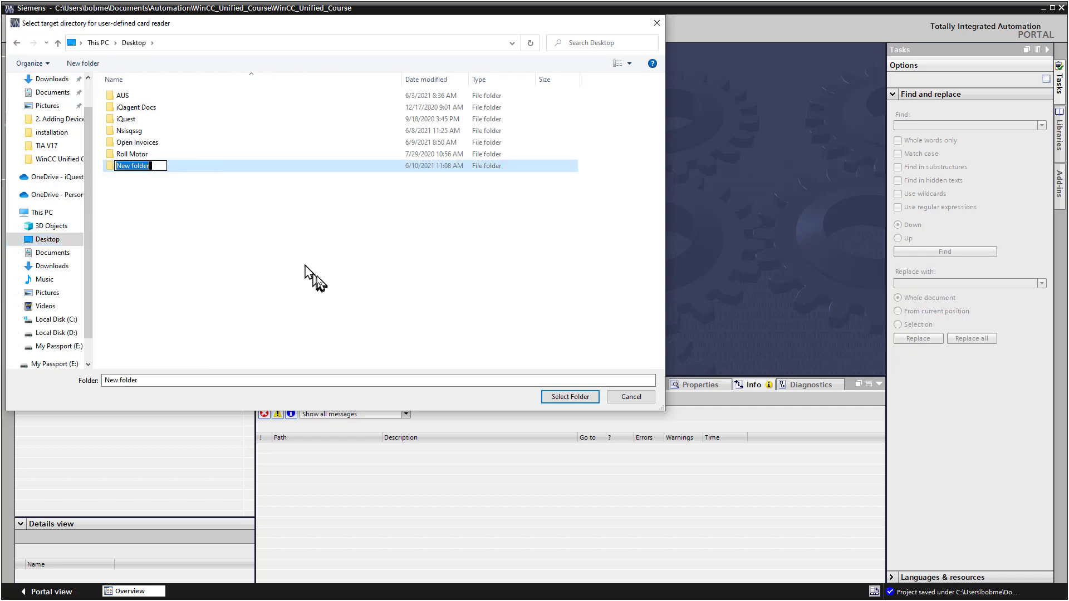
text(Portal project)
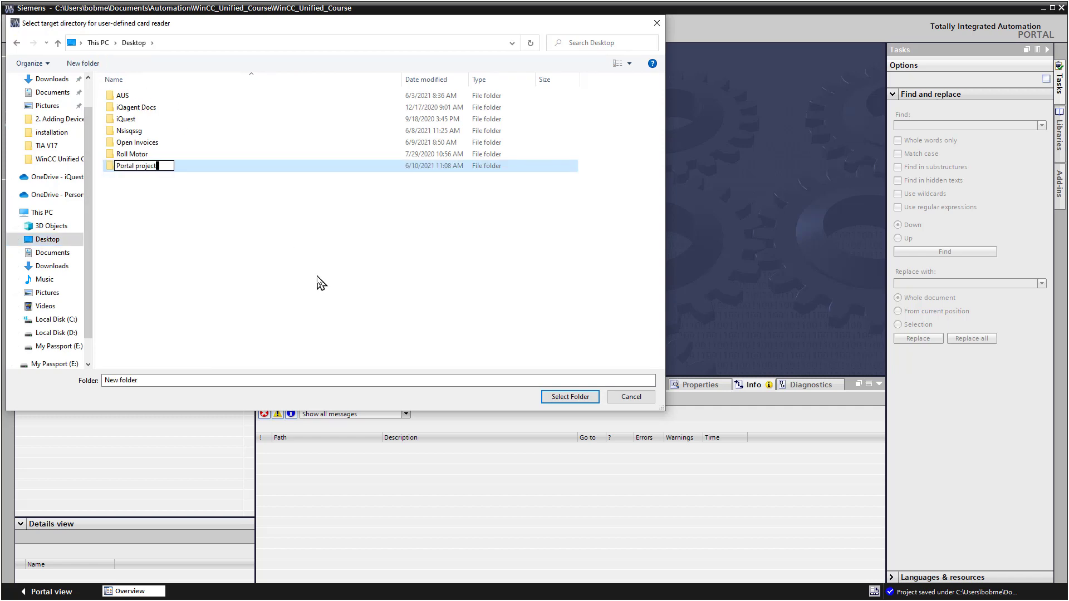
click(124, 170)
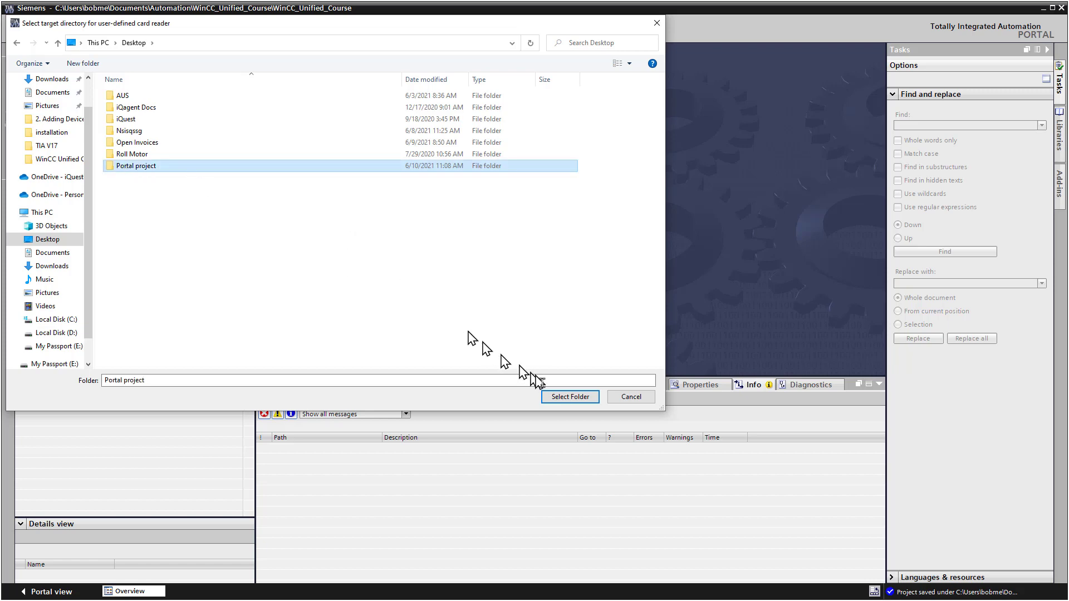
click(570, 397)
Confirm the reader folder, then drag HMI_RT_1 from PC-System_1 onto the Reader_1 card reader.
click(40, 273)
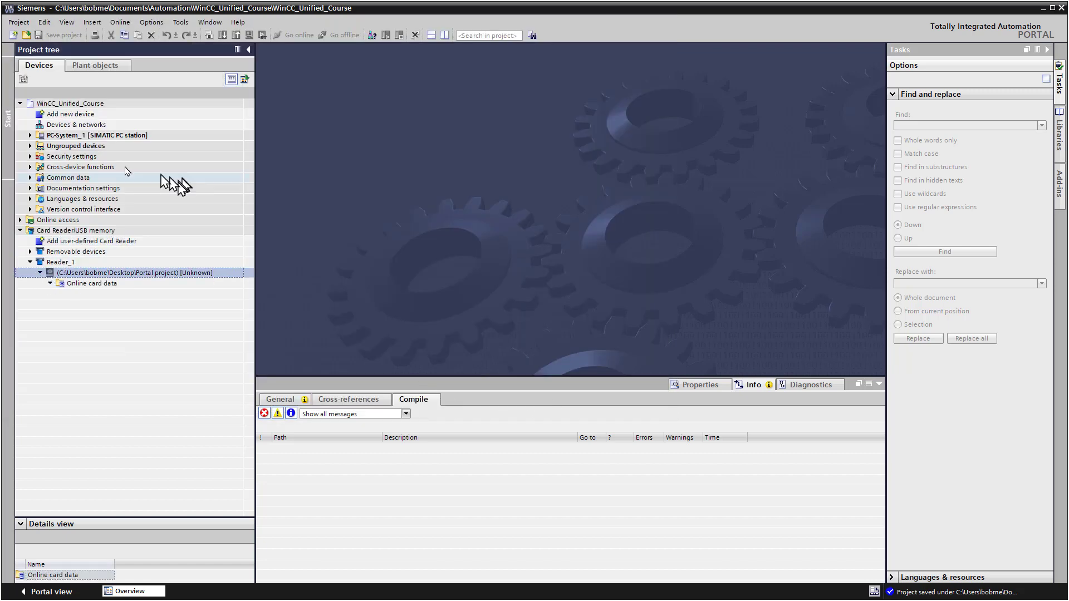
click(30, 135)
click(65, 167)
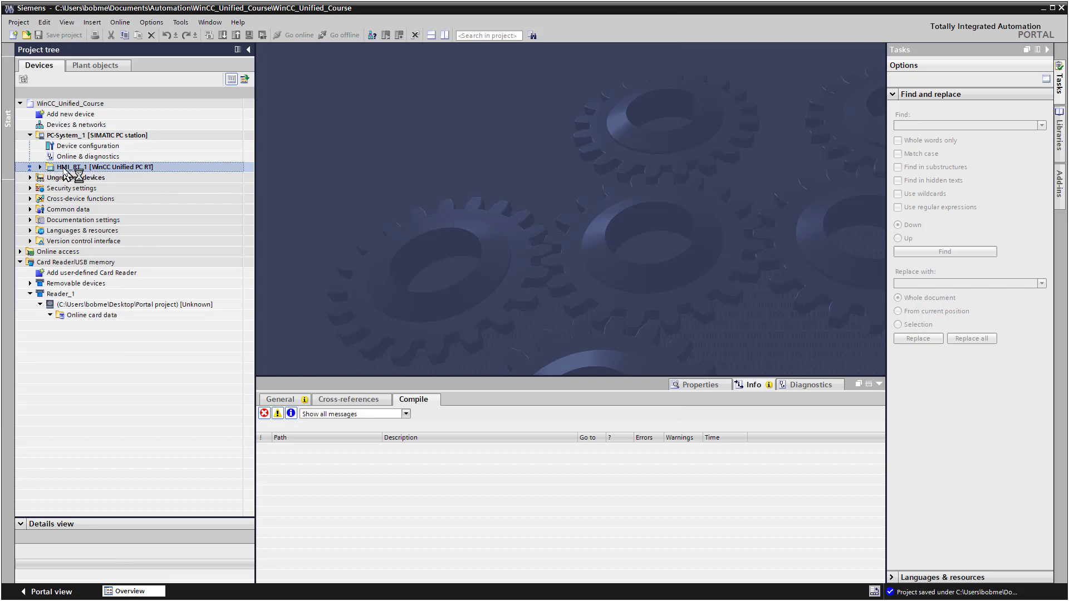
double_click(65, 169)
drag(64, 169, 77, 442)
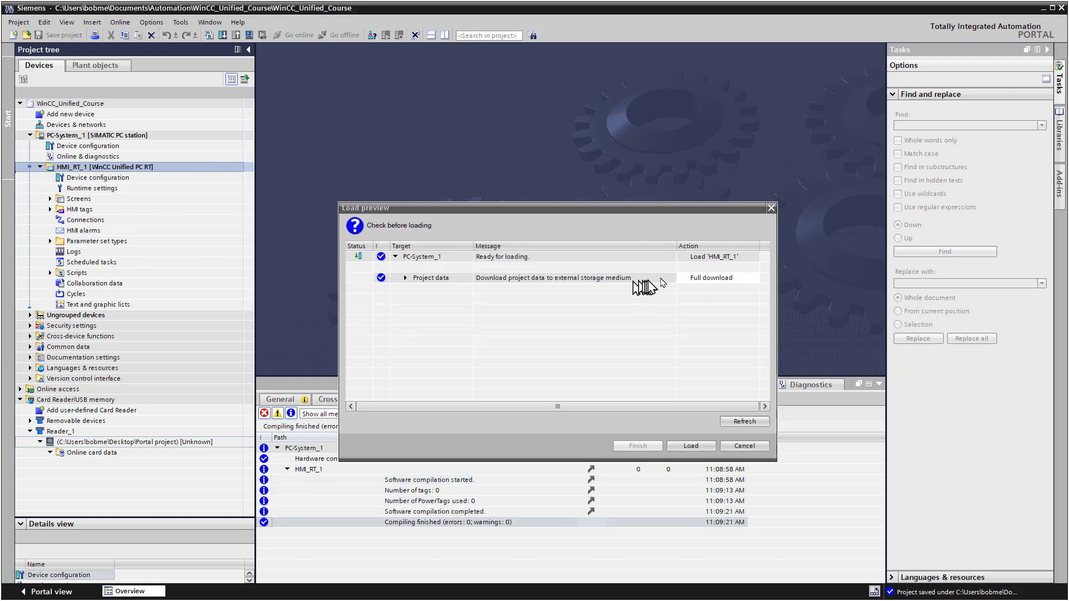
Keep Full download in the load preview and load HMI_RT_1 into the Portal project folder.
click(724, 282)
click(727, 283)
click(724, 290)
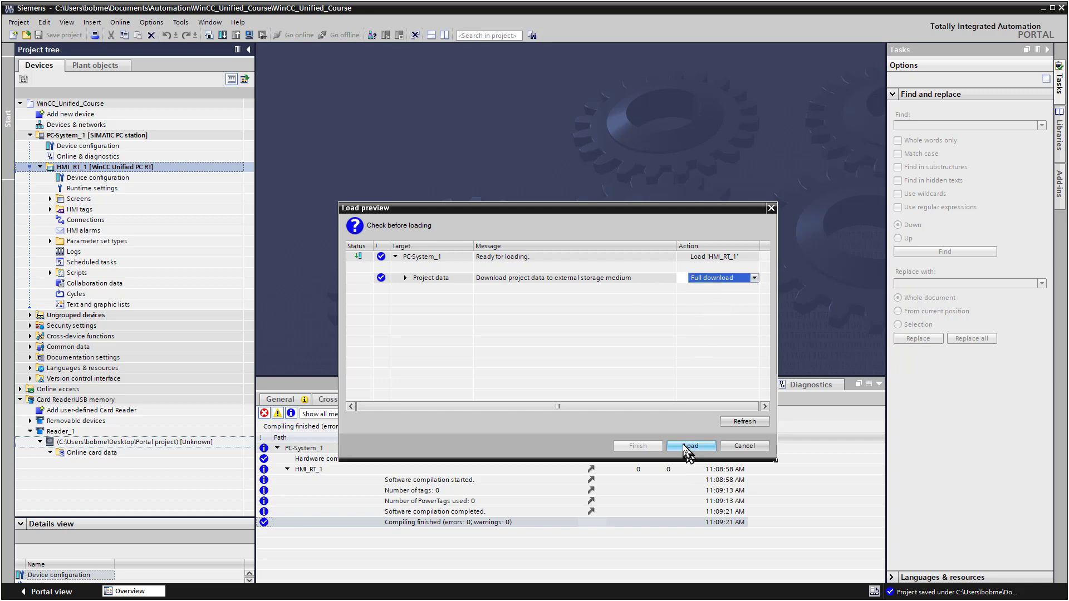
click(690, 446)
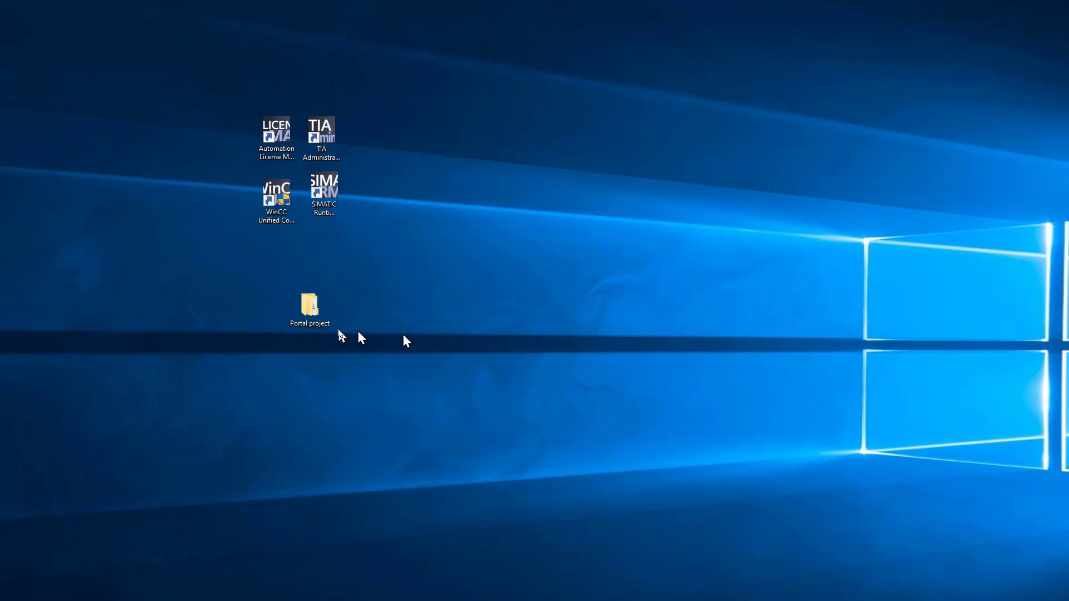
Browse Portal project > Simatic.HMI > RT_Projects to find the HMI_RT_1 zip archive (3,425 KB).
double_click(318, 324)
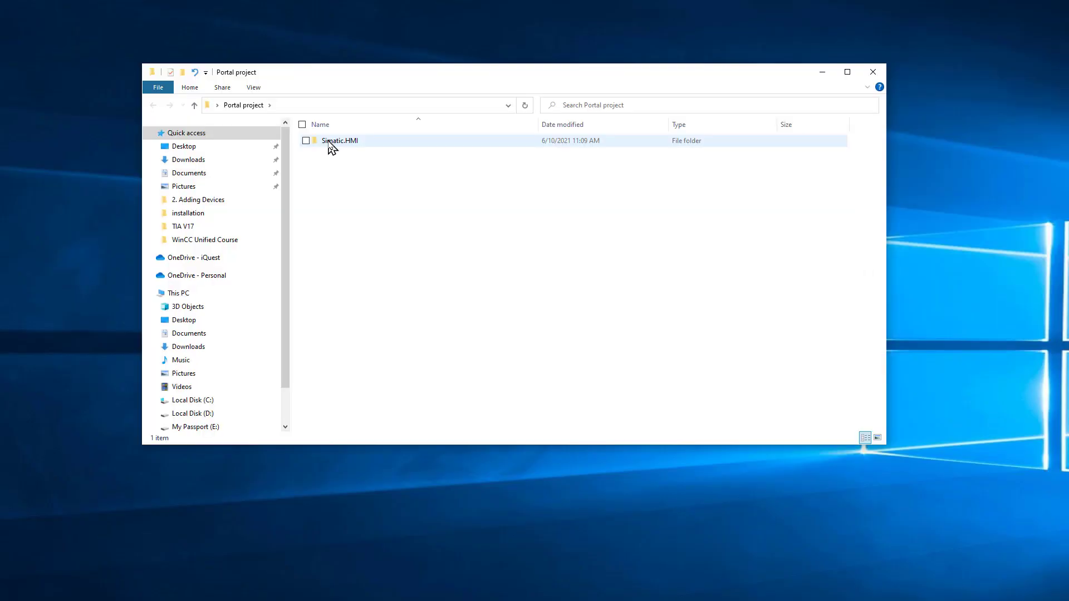
double_click(329, 143)
double_click(341, 144)
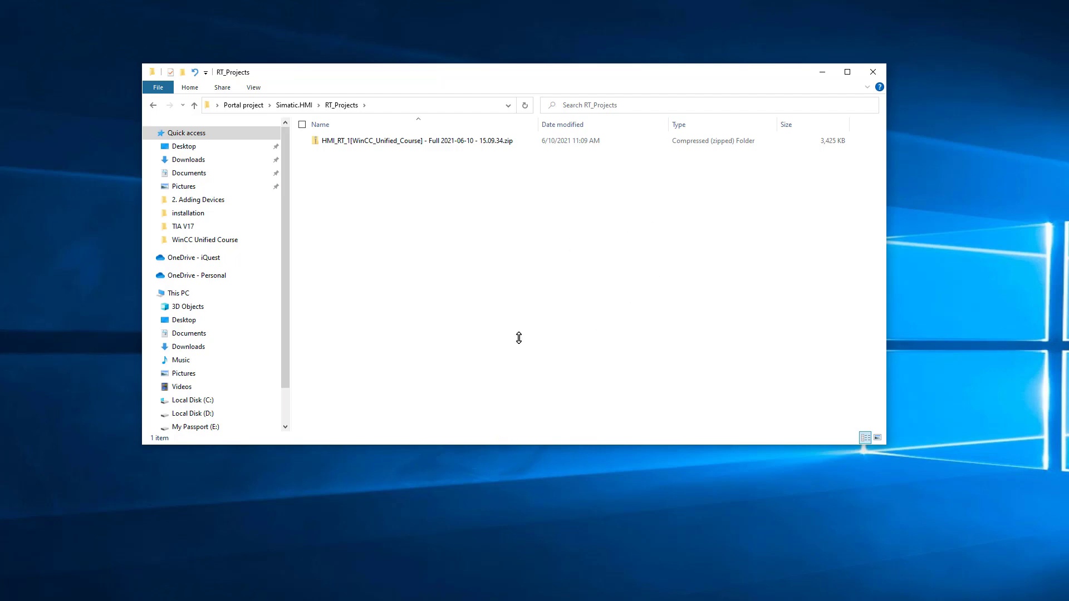
Launch SIMATIC Runtime Manager and begin adding a project from an offline transfer archive.
click(823, 74)
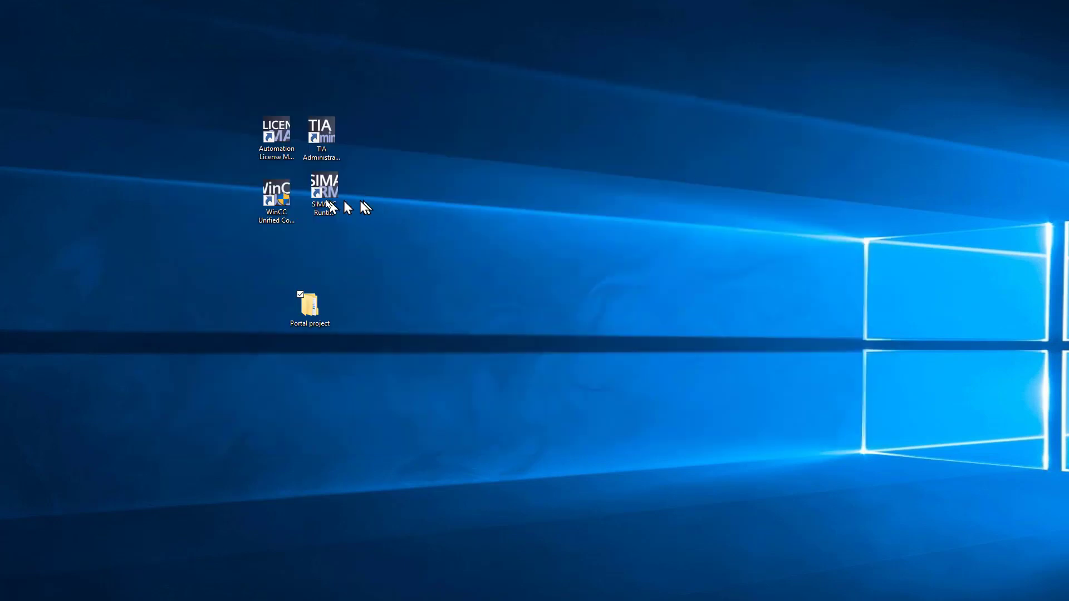
click(324, 196)
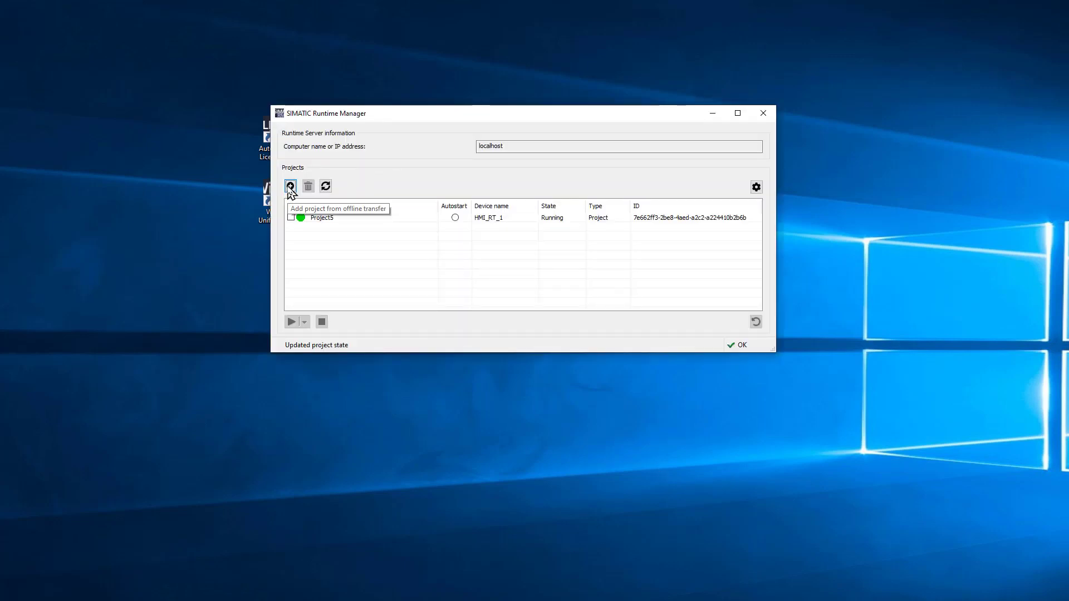
click(291, 187)
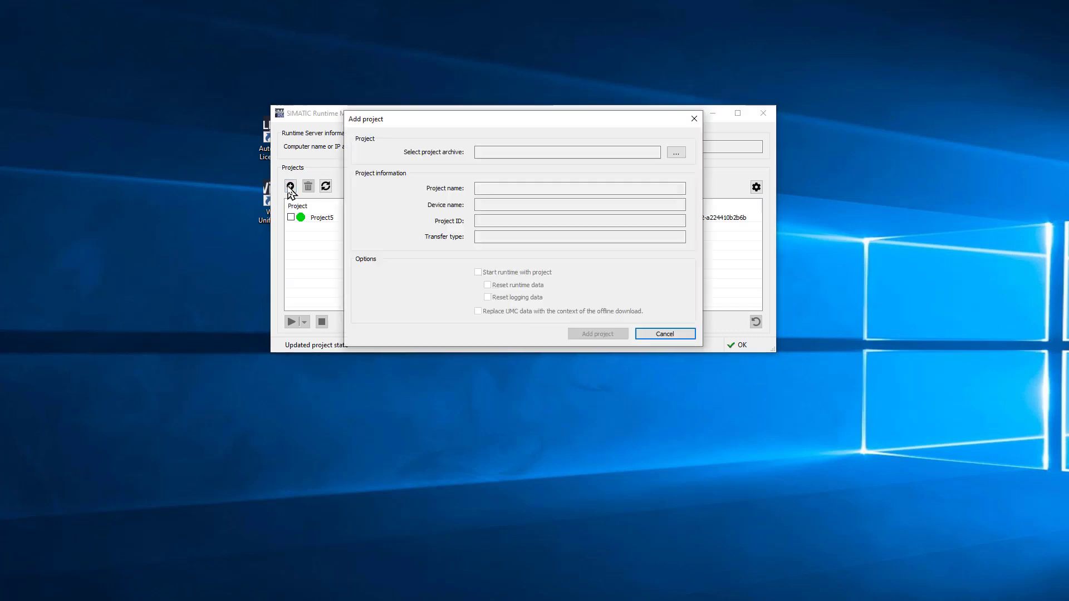
click(675, 156)
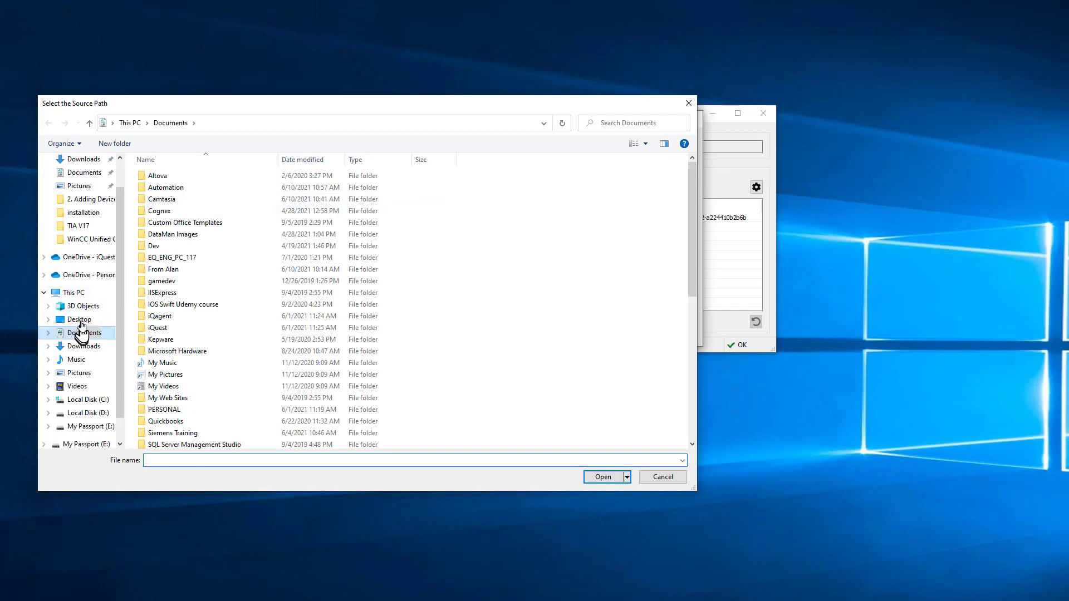
Pick the HMI_RT_1 zip from Desktop\Portal project\Simatic.HMI\RT_Projects and add it with runtime auto-start.
click(78, 319)
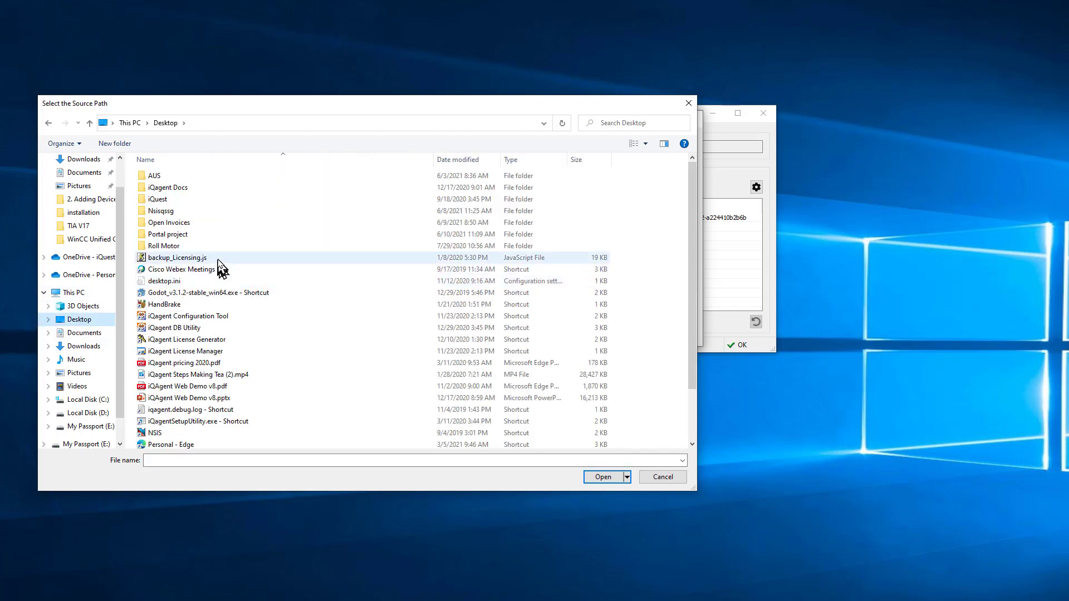
double_click(200, 234)
double_click(184, 177)
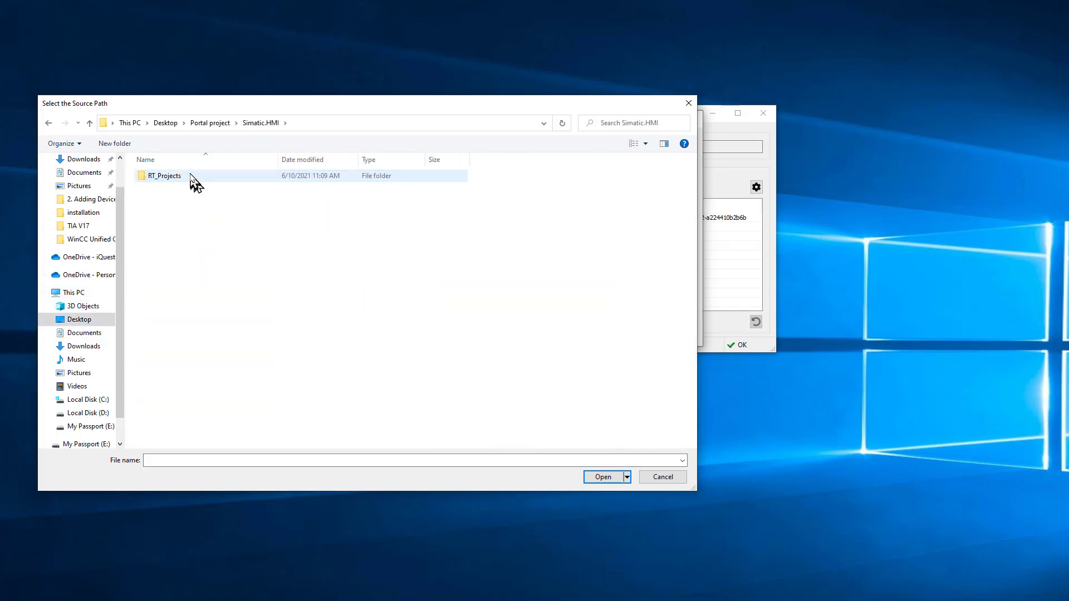
double_click(184, 176)
click(192, 176)
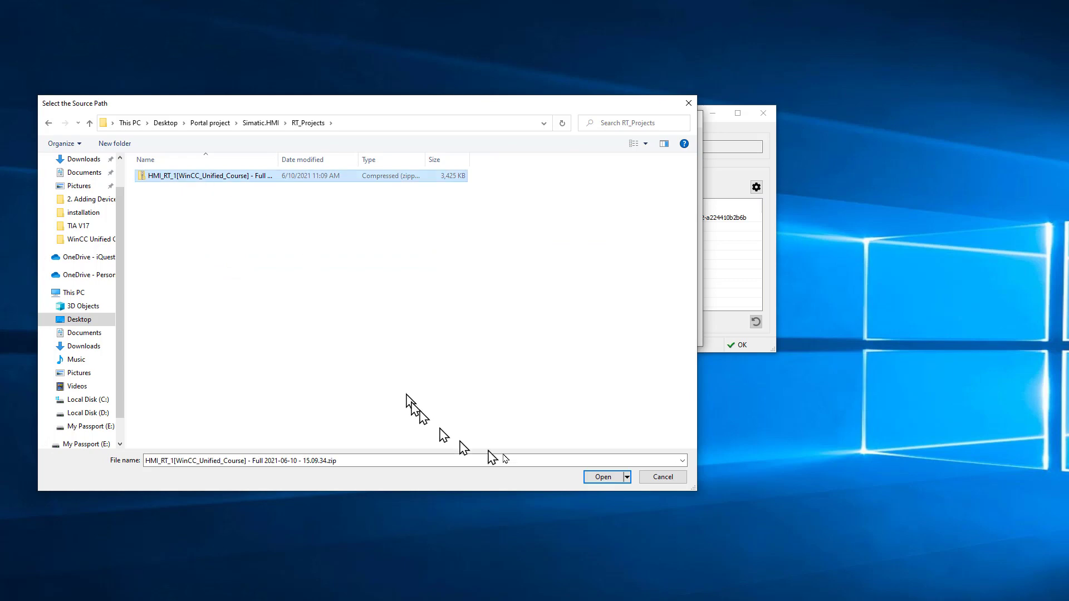
click(603, 478)
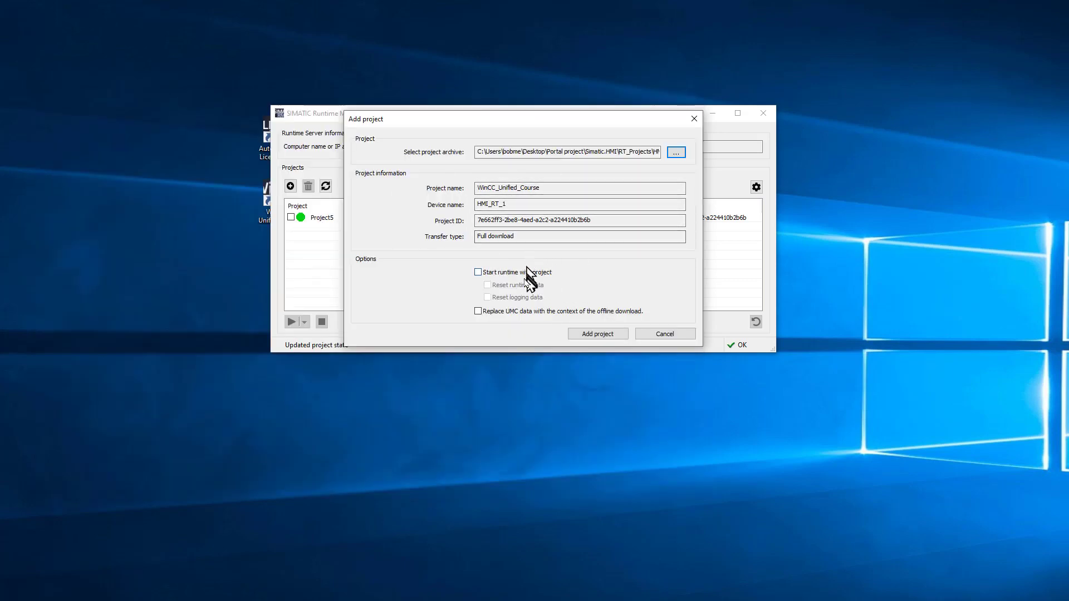
click(478, 273)
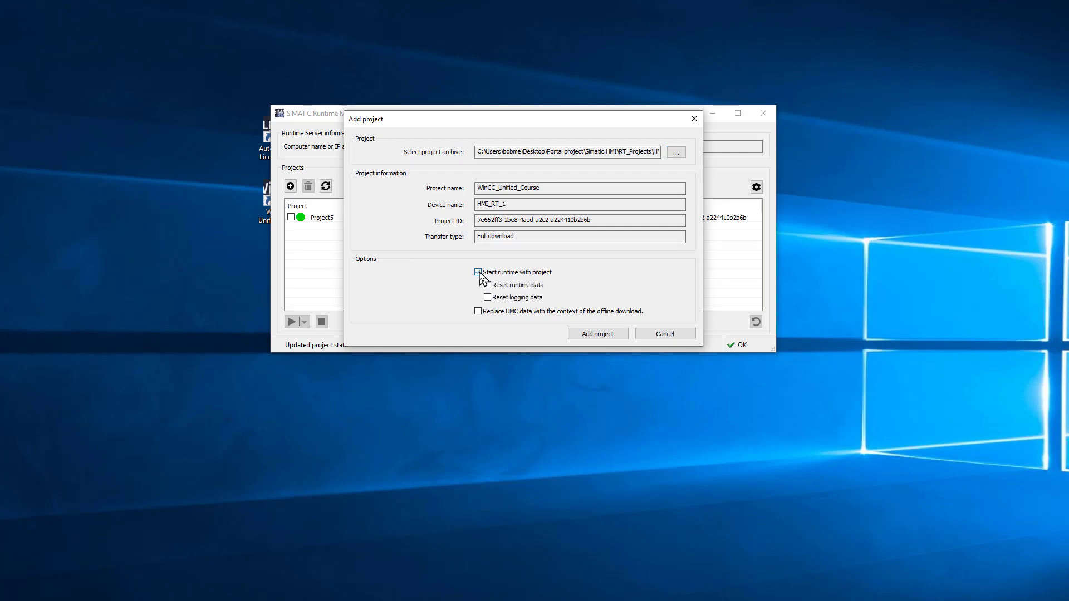
click(581, 335)
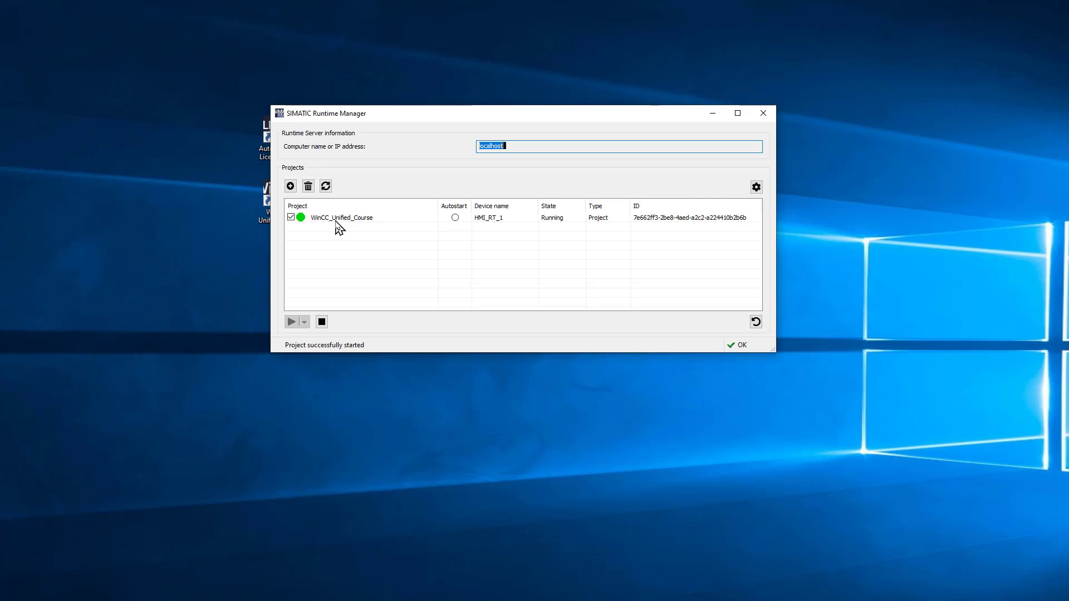
Select the running WinCC_Unified_Course project row on device HMI_RT_1.
click(338, 224)
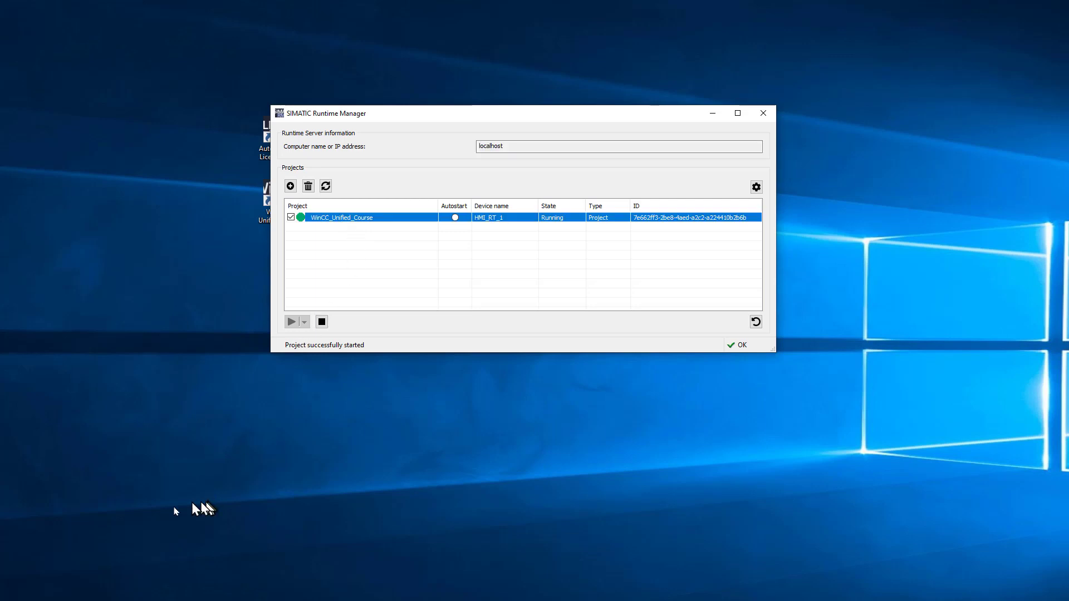